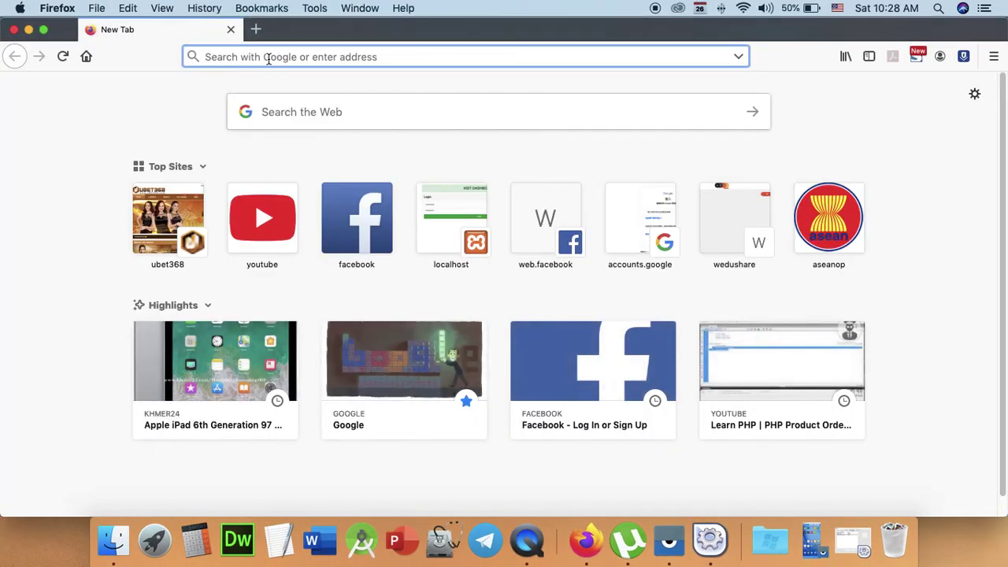
# Open the cPanel login page at entercenter.net/cpanel.
pyautogui.write('entercen')
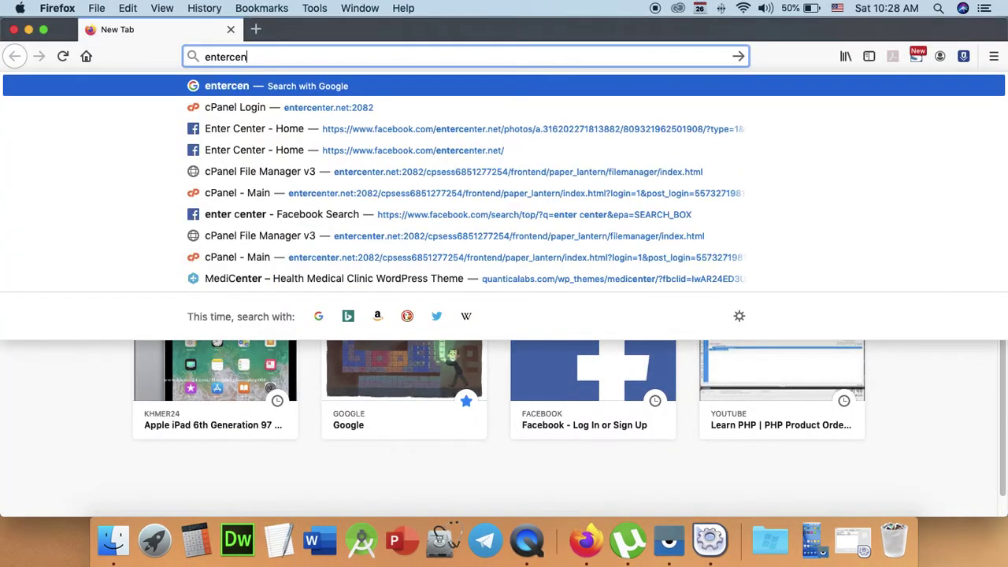
pyautogui.write('ter.net')
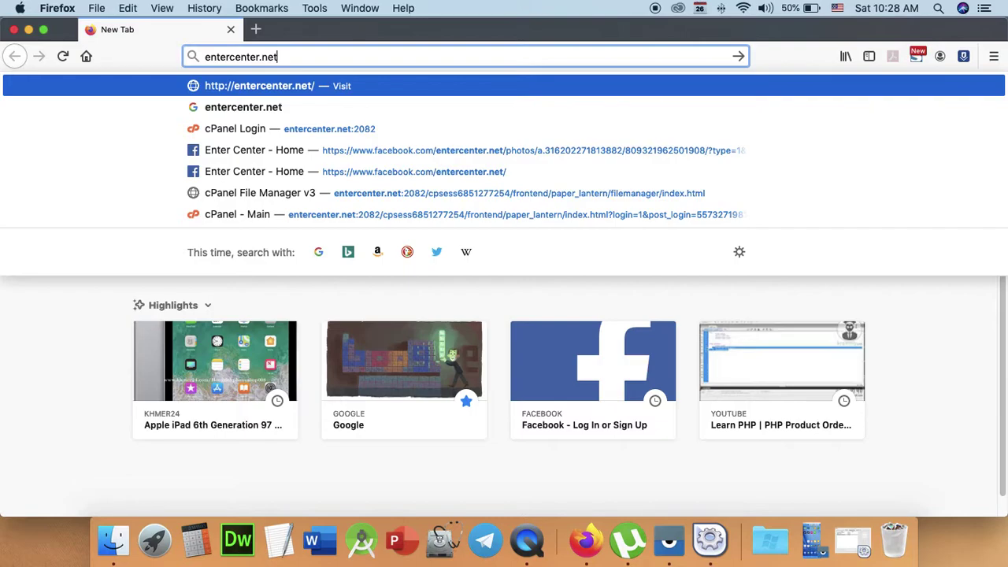
pyautogui.write('/')
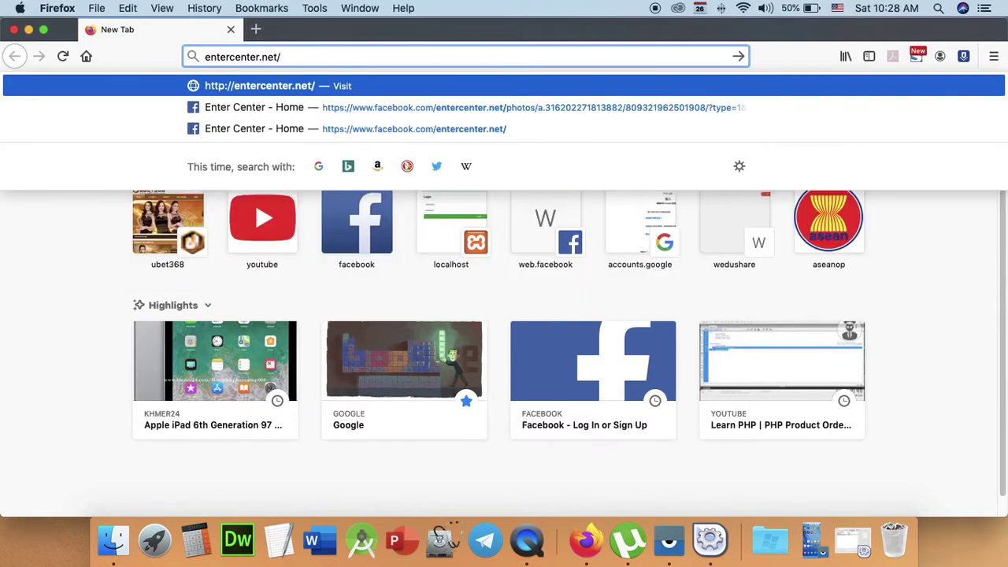
pyautogui.write('cpanel')
pyautogui.press('Return')
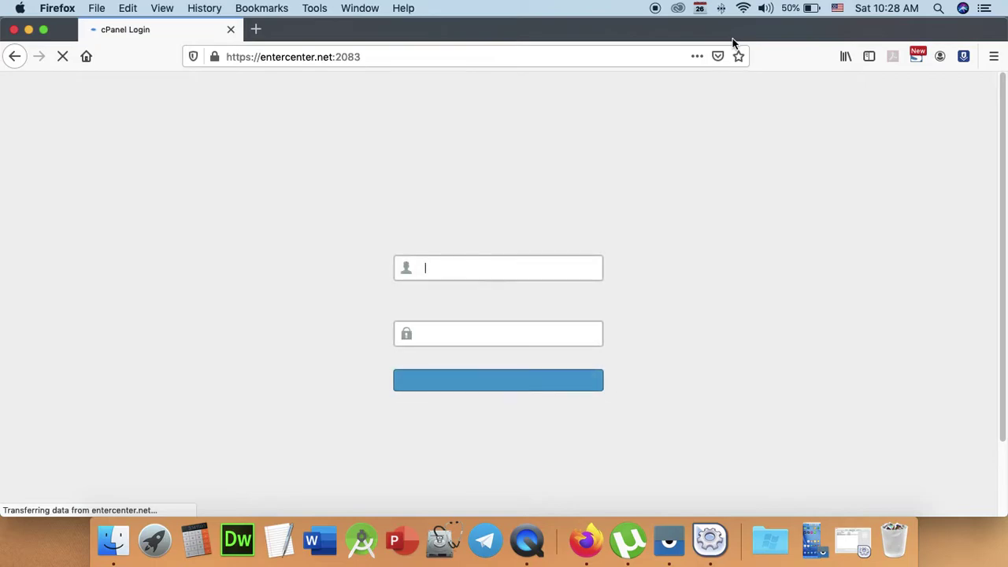
# Log in to cPanel with the account username and password, declining to save the login in the browser.
pyautogui.click(533, 268)
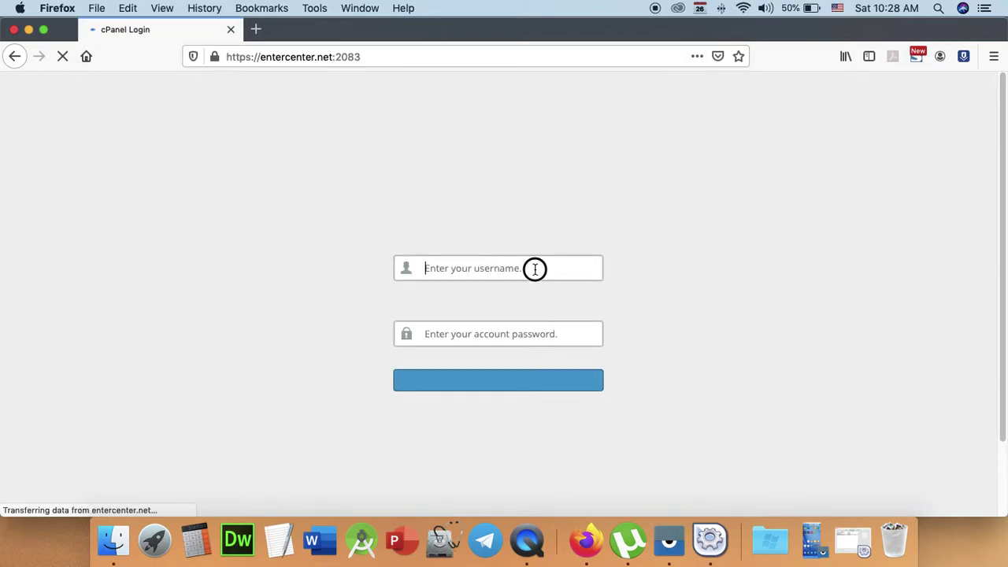
pyautogui.write('entercenter')
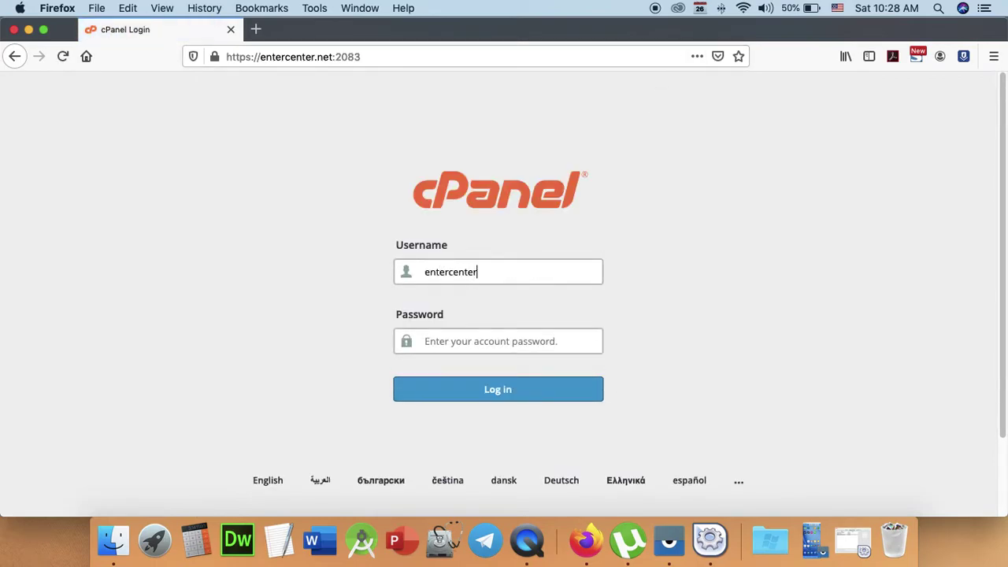
pyautogui.press('Tab')
pyautogui.write('*************')
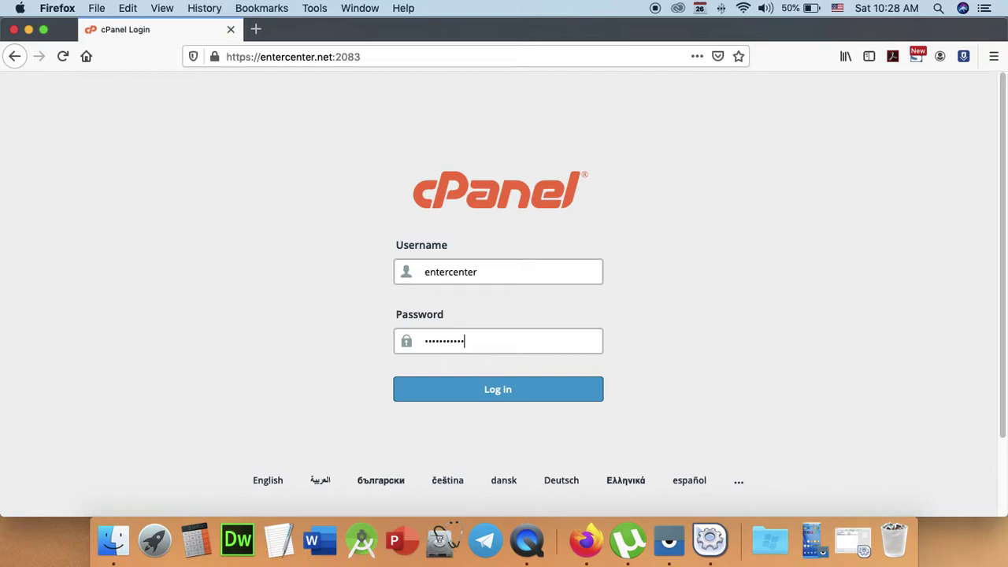
pyautogui.write('**')
pyautogui.click(518, 398)
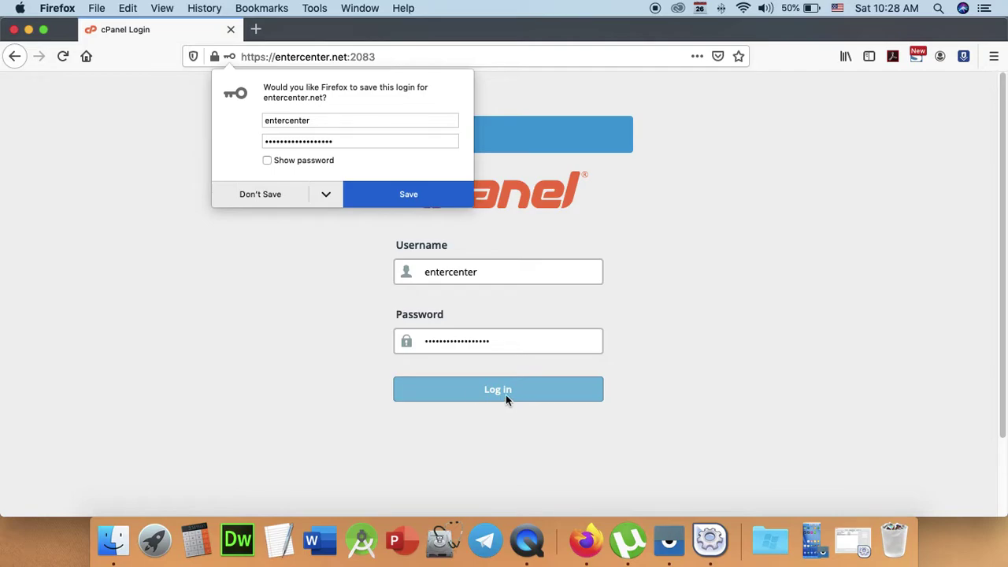
pyautogui.click(257, 197)
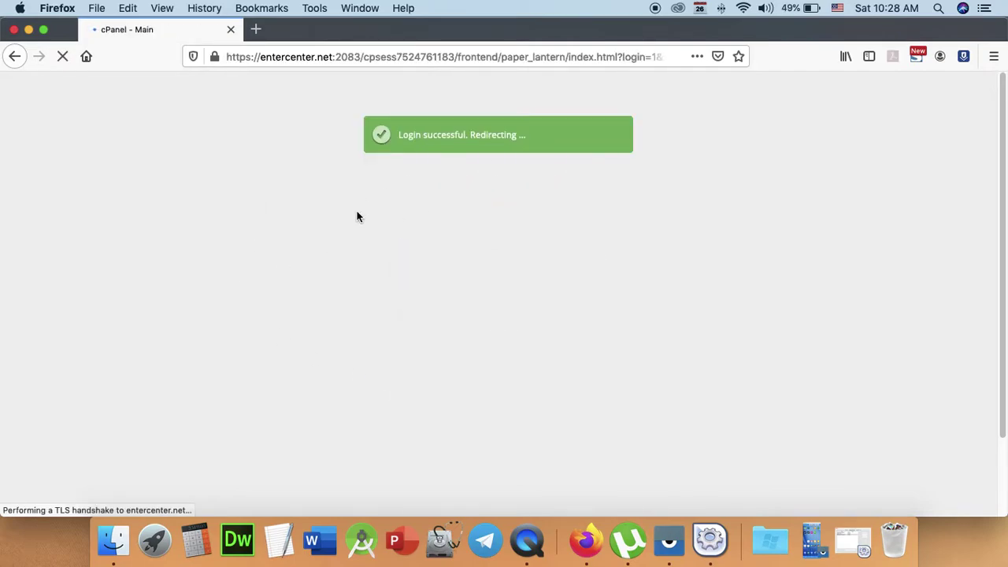
# Switch to Finder, maximise its window and open the htdocs folder inside Applications/XAMPP.
pyautogui.click(141, 524)
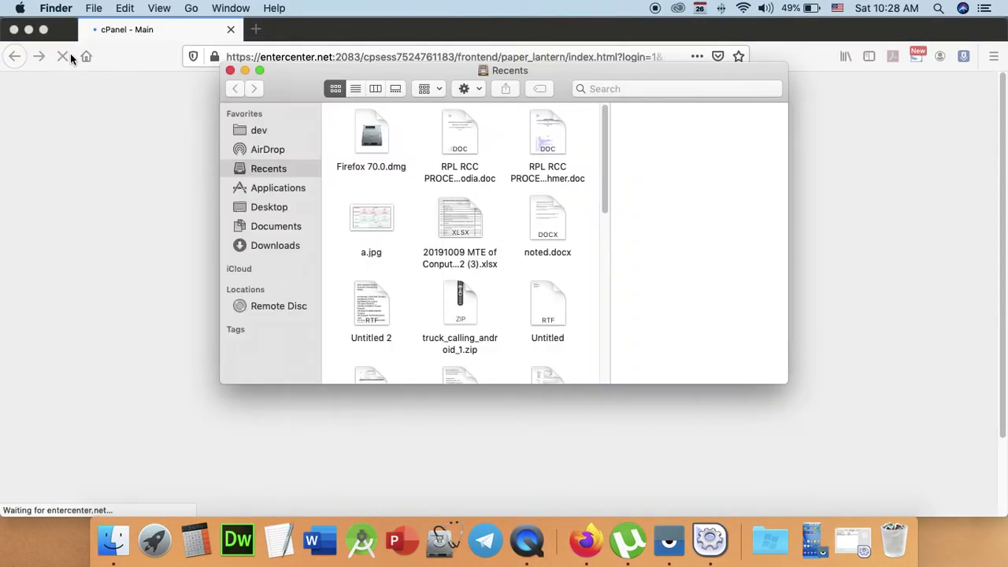
pyautogui.click(261, 71)
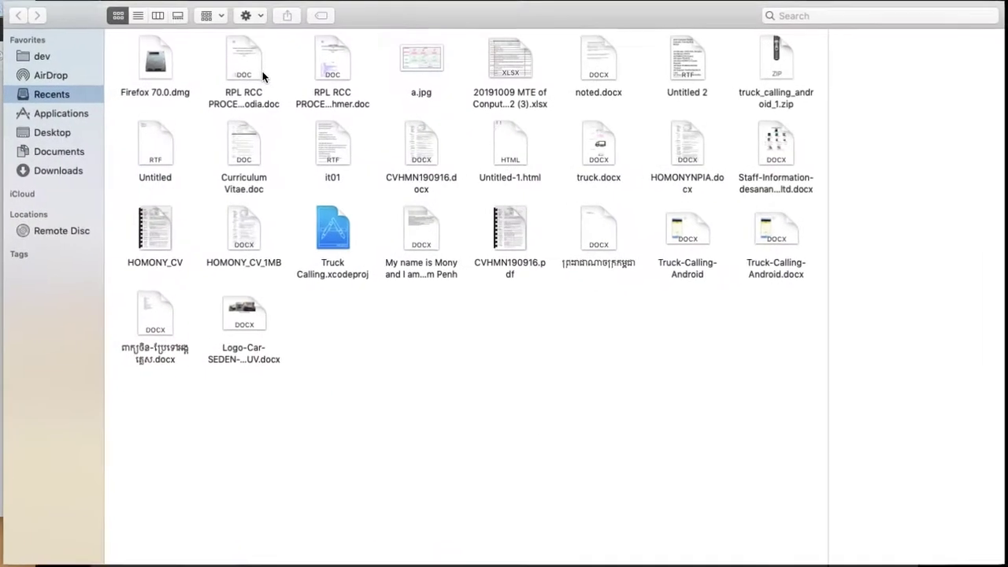
pyautogui.click(35, 117)
pyautogui.doubleClick(241, 513)
pyautogui.doubleClick(377, 79)
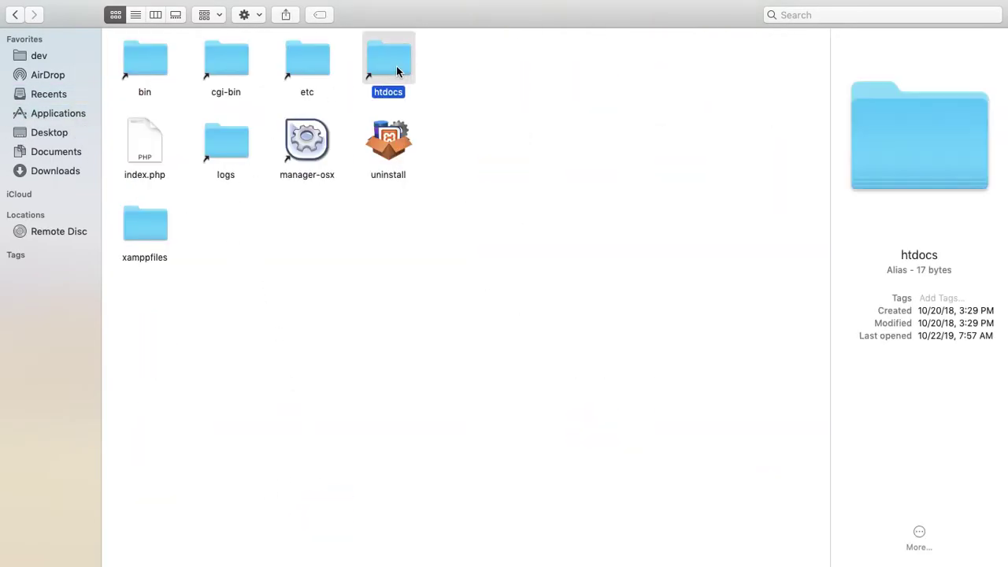
# Compress the dev folder into dev.zip and move the archive to the empty area beside the folder.
pyautogui.click(577, 177)
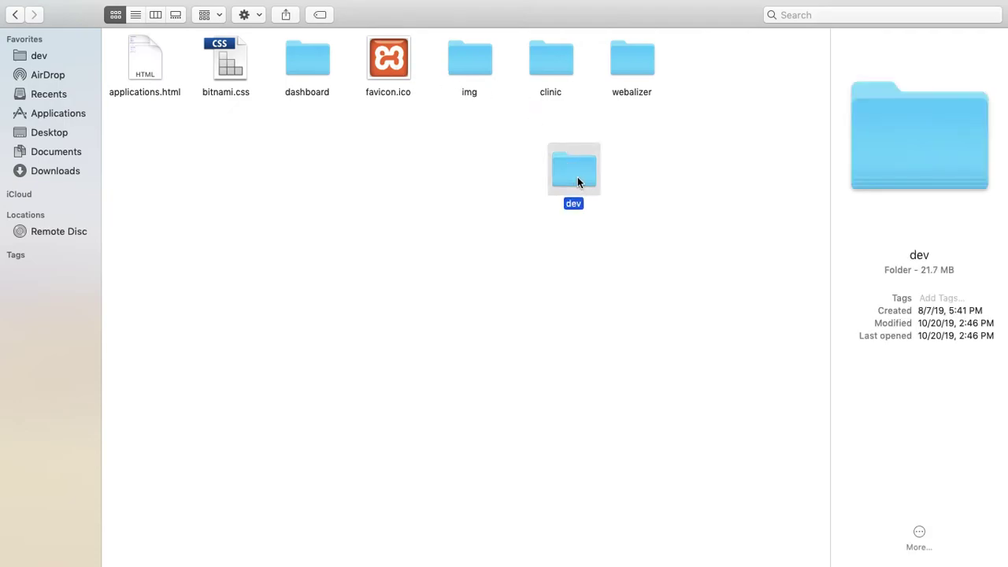
pyautogui.rightClick(577, 178)
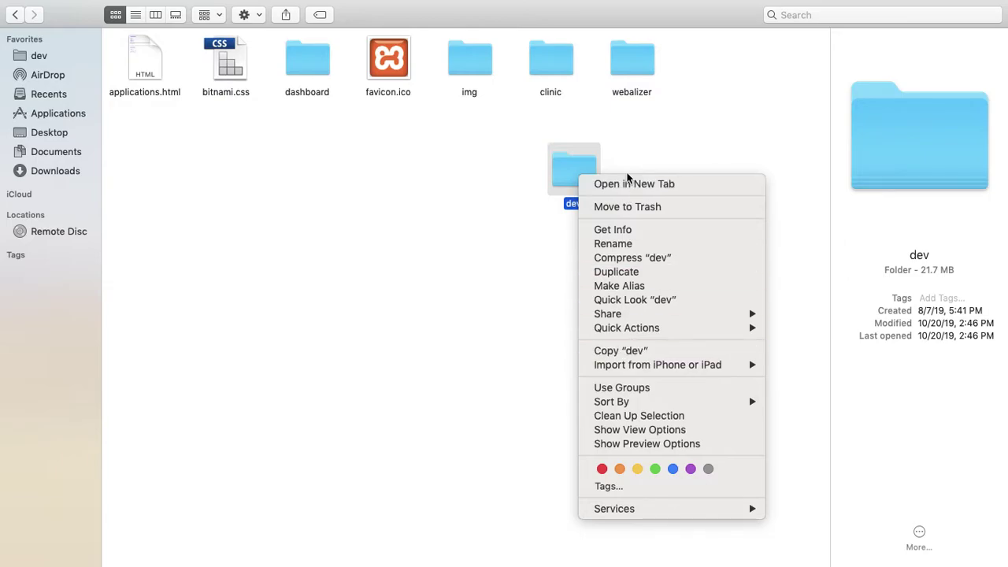
pyautogui.moveTo(664, 368)
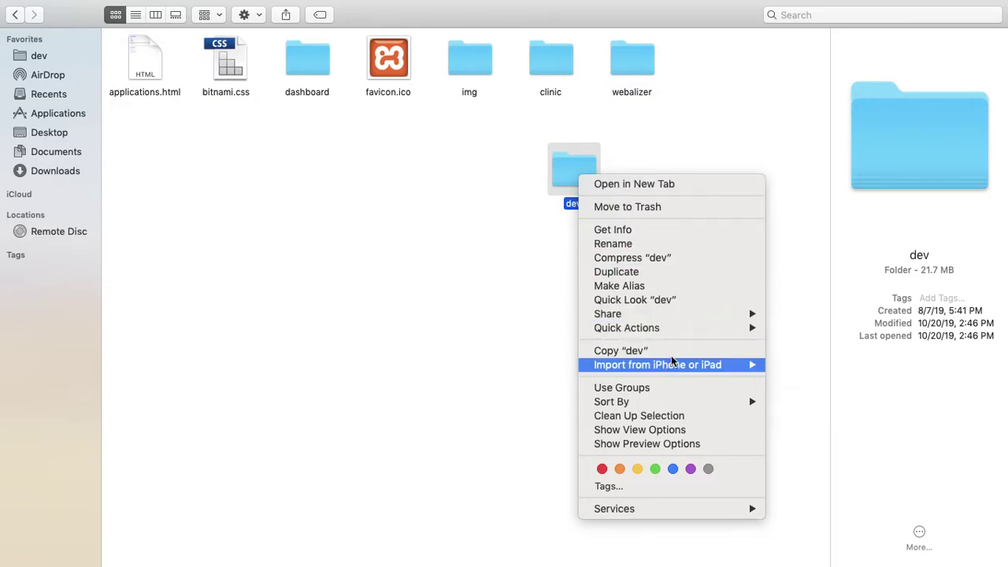
pyautogui.click(660, 263)
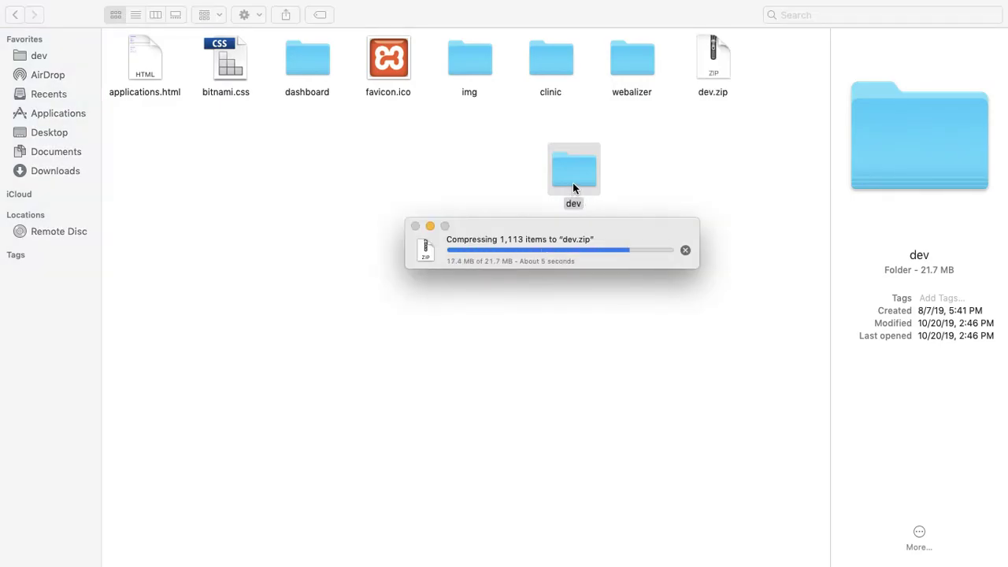
pyautogui.moveTo(596, 193); pyautogui.dragTo(403, 197)
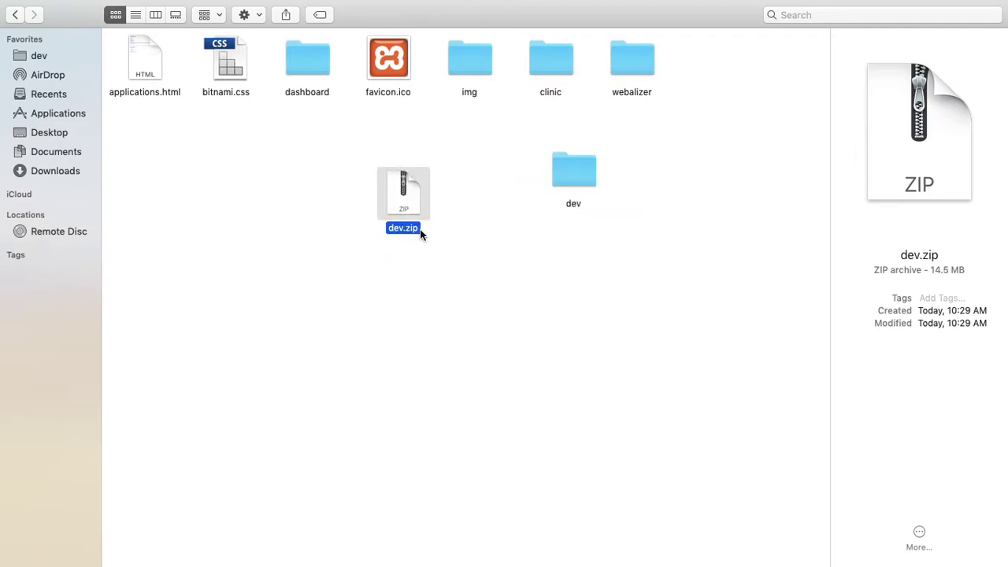
# Switch back to Firefox and open the public_html folder in cPanel's File Manager.
pyautogui.moveTo(433, 559)
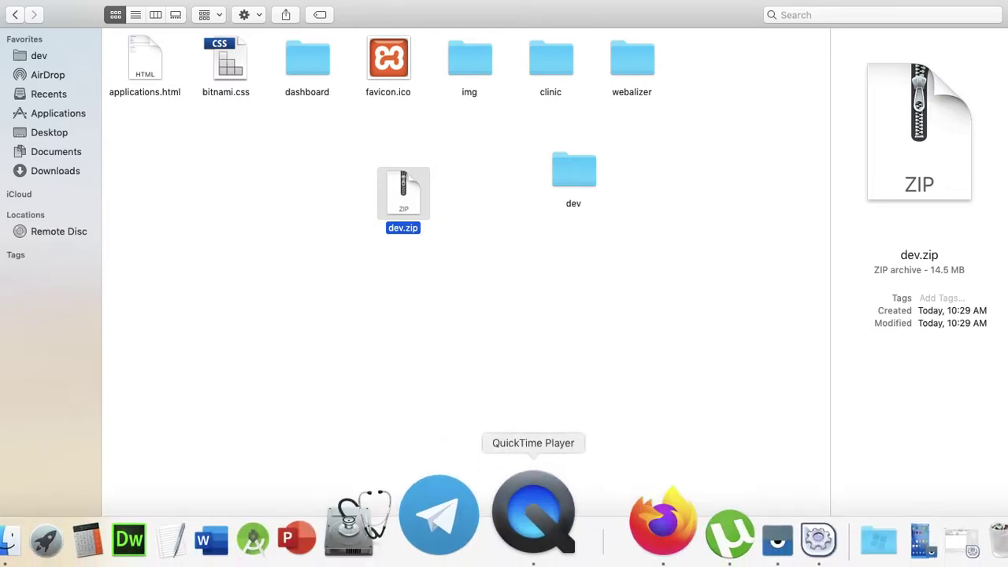
pyautogui.click(596, 535)
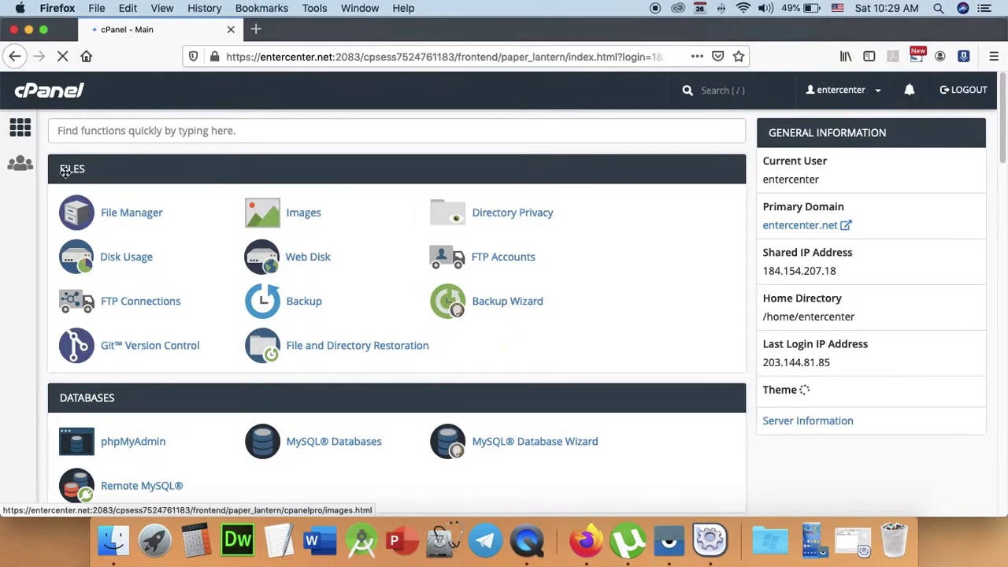
pyautogui.click(124, 213)
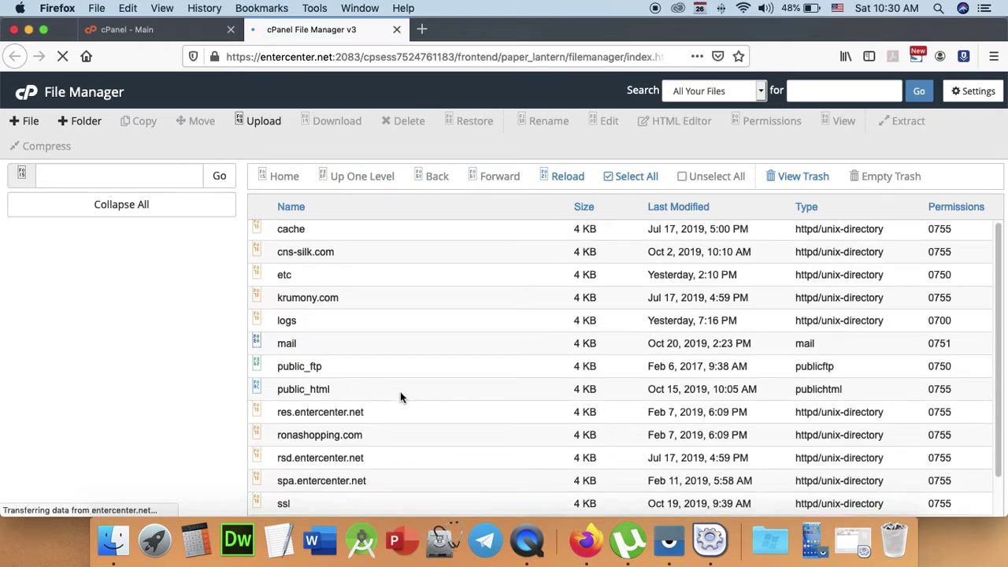
pyautogui.scroll(-2, 400, 392)
pyautogui.scroll(3, 399, 391)
pyautogui.doubleClick(346, 391)
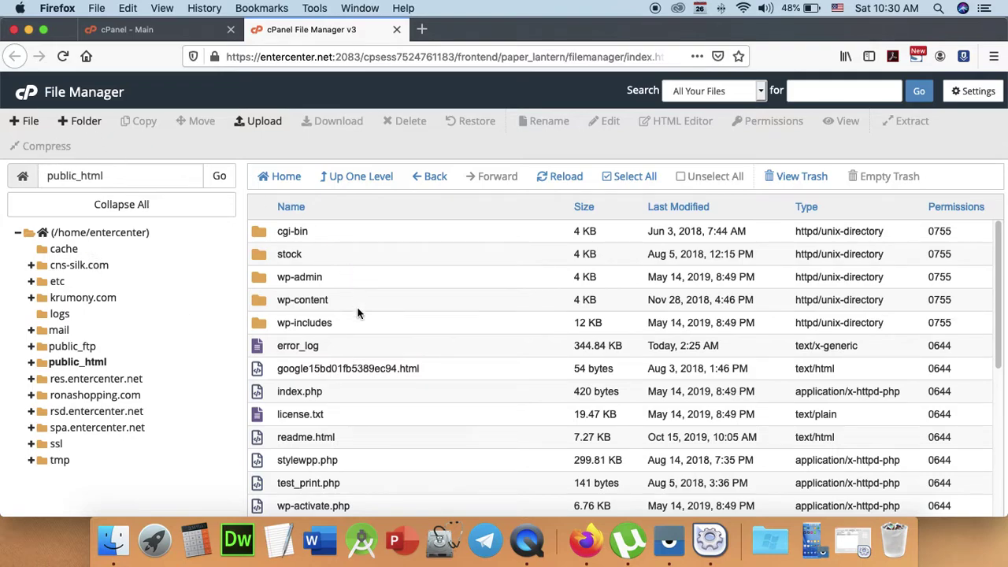
# Permanently delete all files and folders in public_html, skipping the trash.
pyautogui.scroll(-5, 357, 386)
pyautogui.scroll(5, 356, 386)
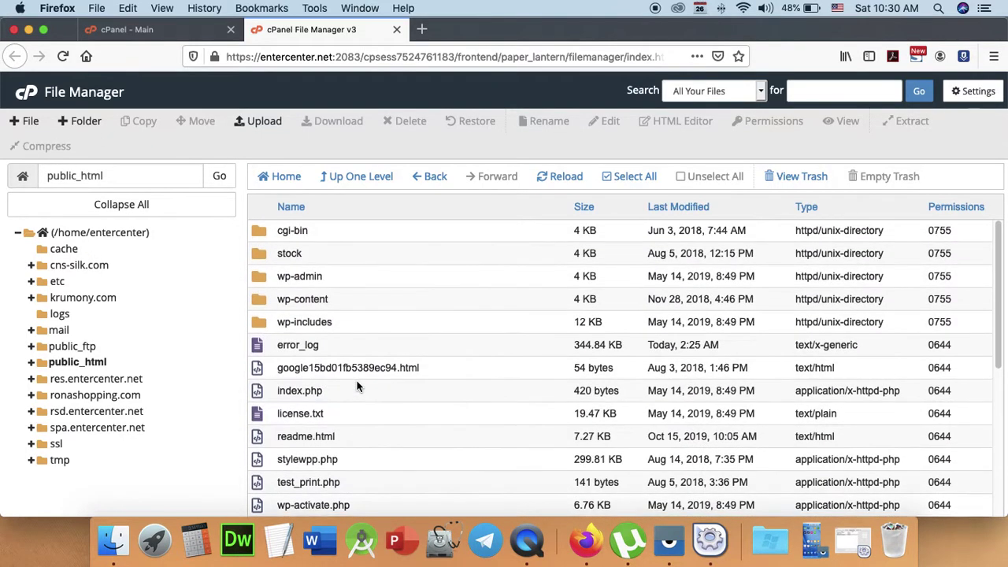
pyautogui.scroll(-6, 357, 381)
pyautogui.scroll(6, 357, 380)
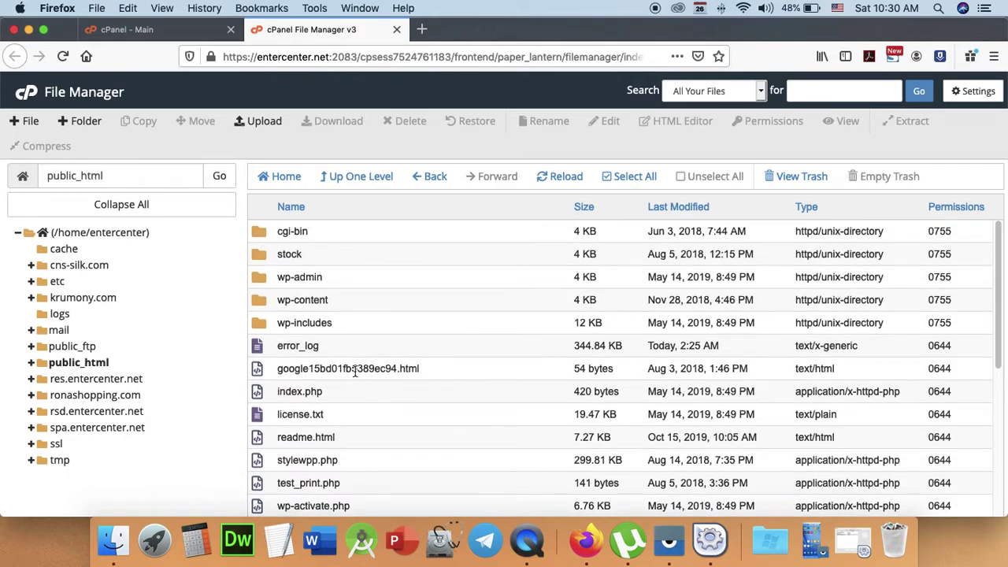
pyautogui.click(342, 321)
pyautogui.press('super+c')
pyautogui.press('super+a')
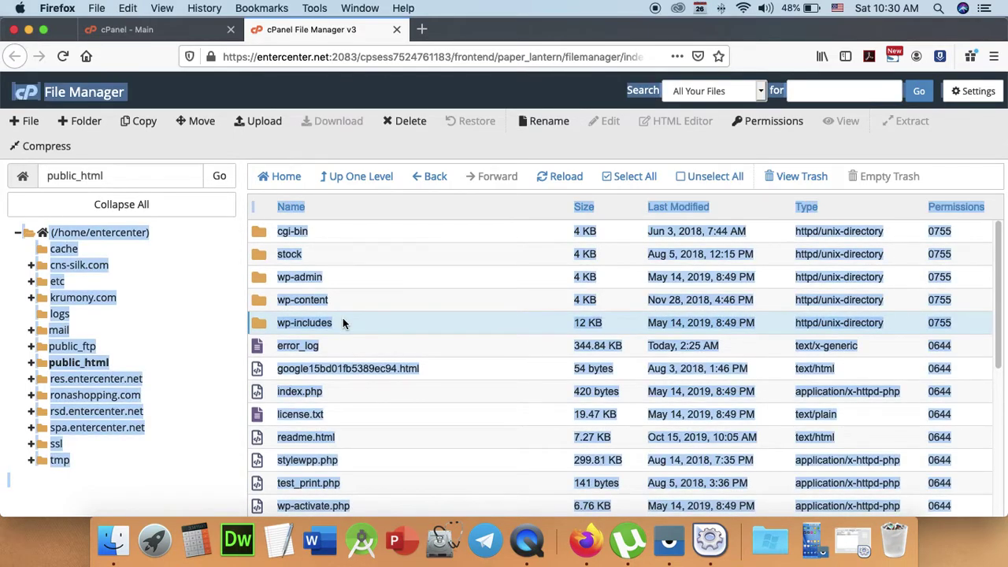
pyautogui.click(348, 307)
pyautogui.click(633, 178)
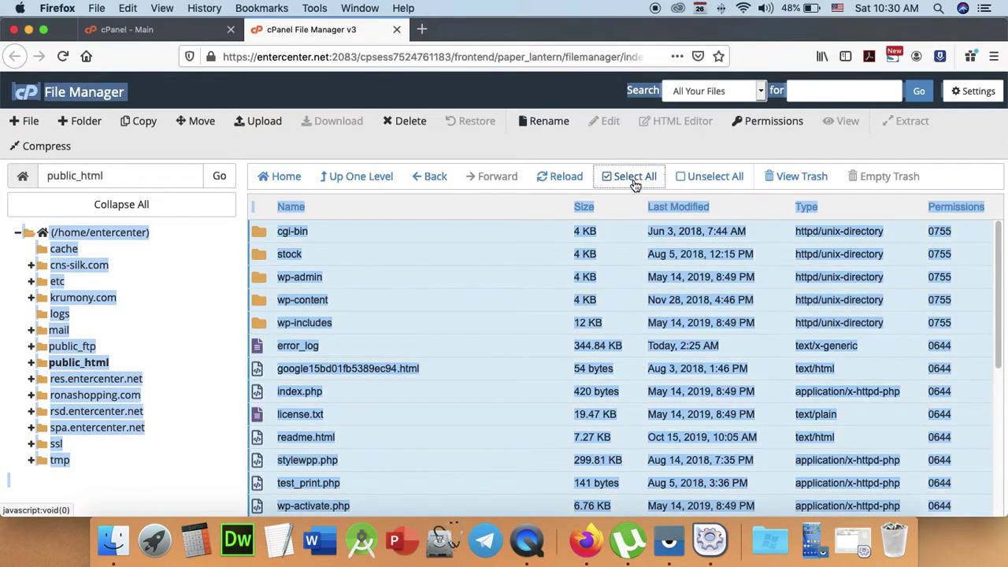
pyautogui.click(406, 121)
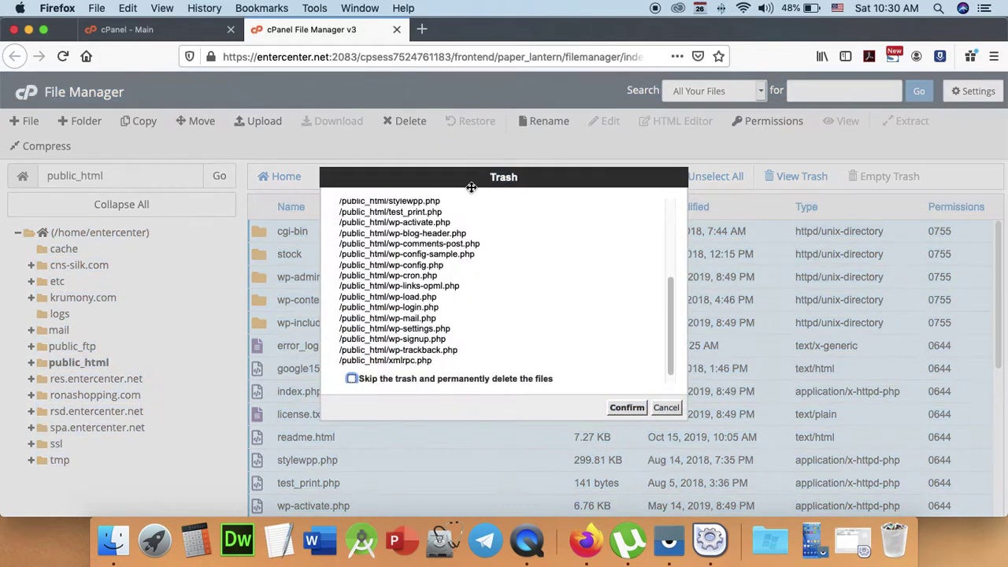
pyautogui.click(352, 379)
pyautogui.click(624, 408)
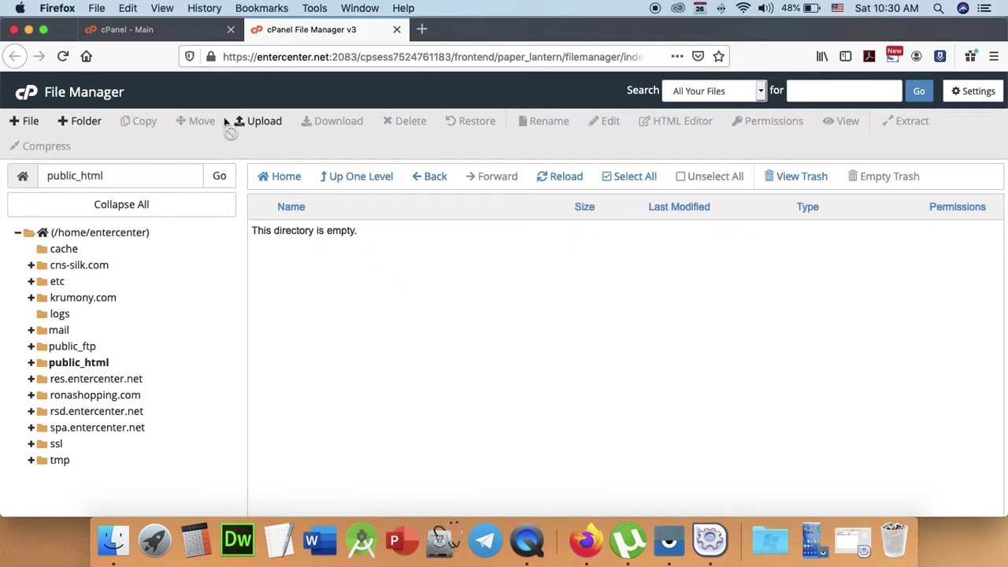
# Upload dev.zip from the Applications/XAMPP/htdocs folder to public_html.
pyautogui.click(240, 123)
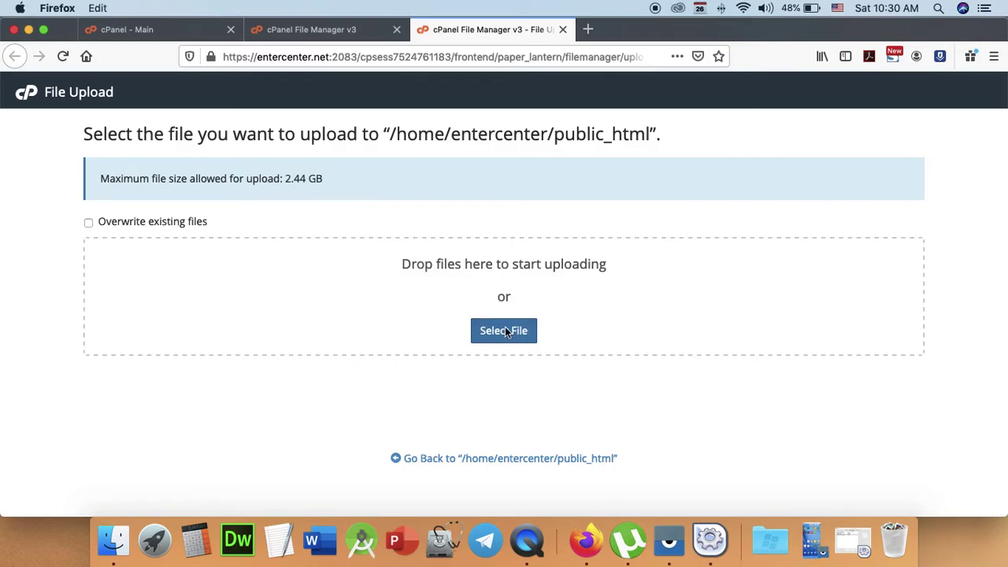
pyautogui.click(505, 331)
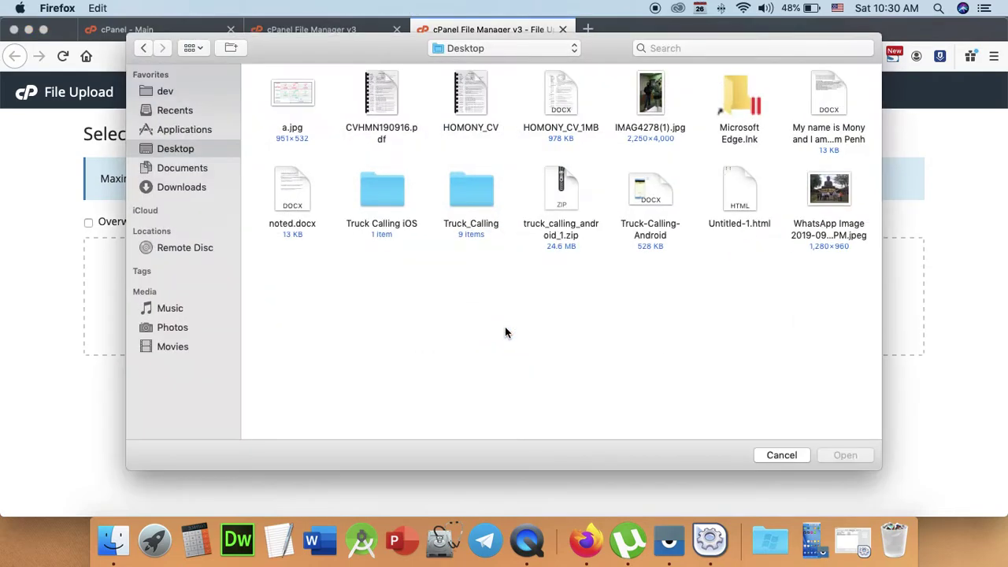
pyautogui.click(179, 132)
pyautogui.scroll(-10, 298, 187)
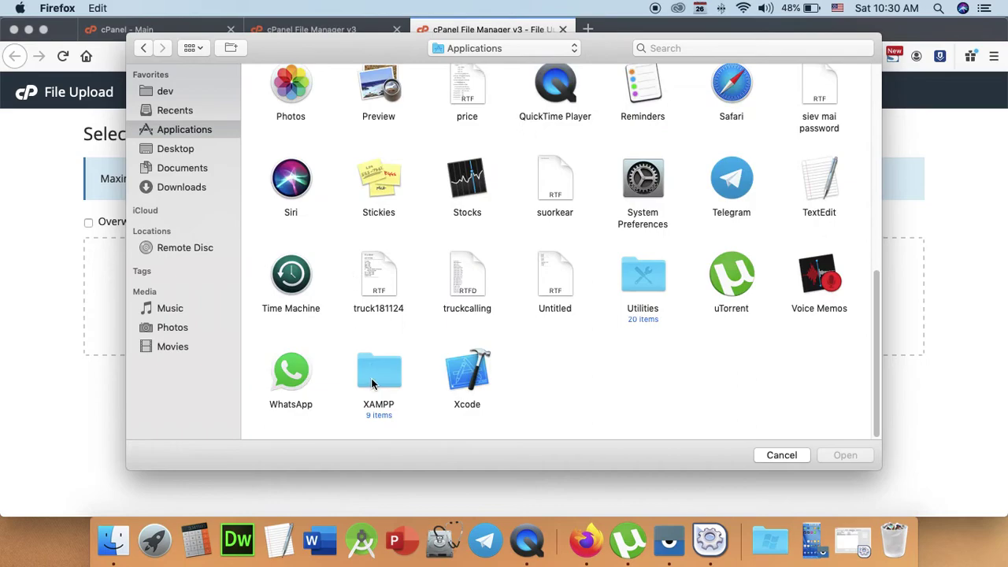
pyautogui.doubleClick(381, 351)
pyautogui.doubleClick(561, 93)
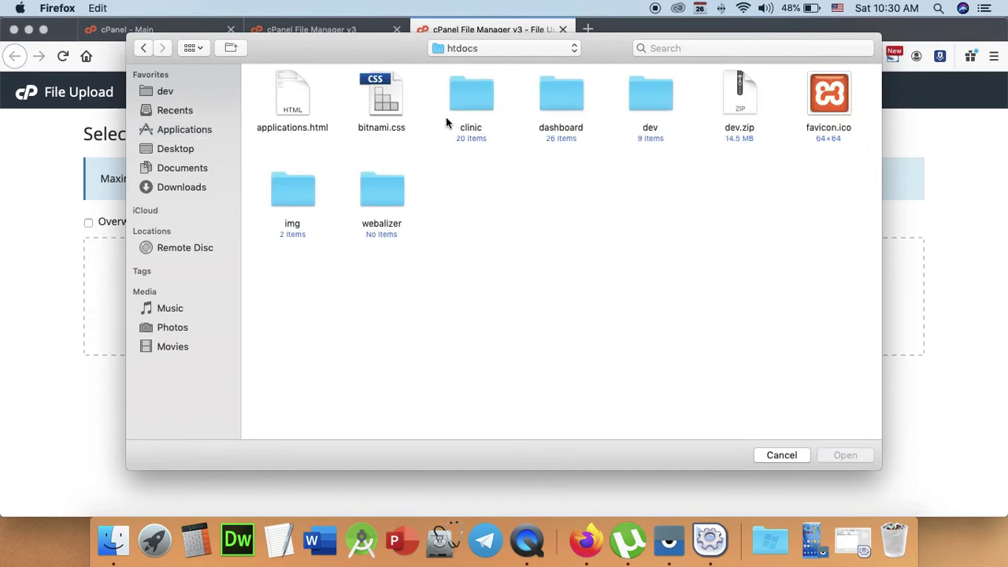
pyautogui.doubleClick(663, 113)
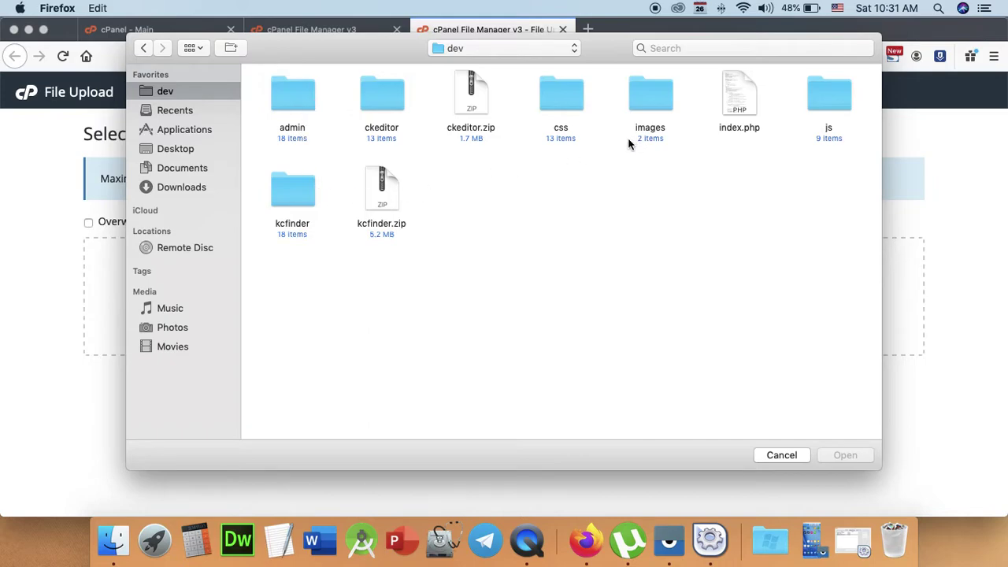
pyautogui.click(143, 48)
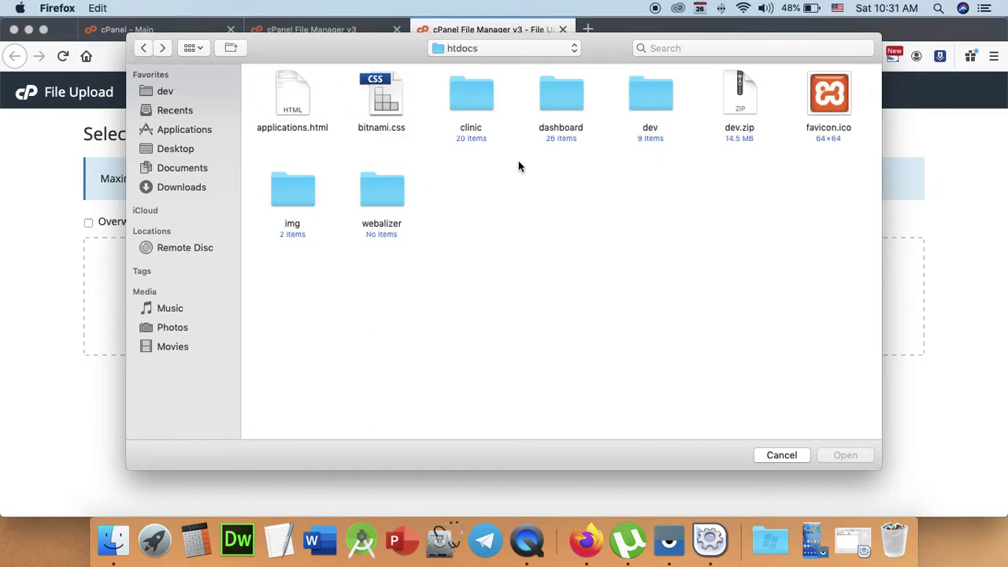
pyautogui.click(760, 101)
pyautogui.click(860, 455)
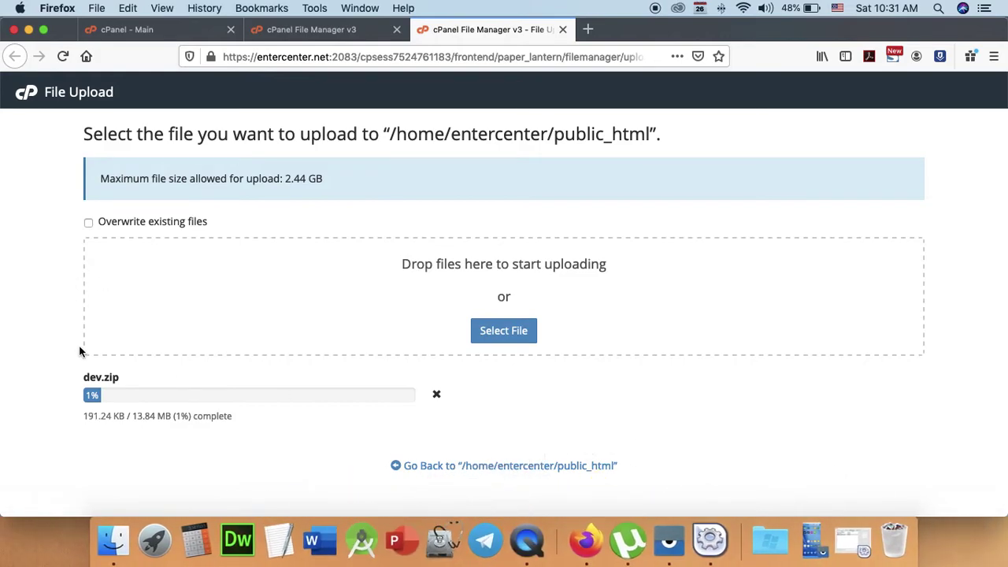
# Check the contents of the dev folder in Finder, and cancel the running dev.zip upload back in Firefox.
pyautogui.click(113, 540)
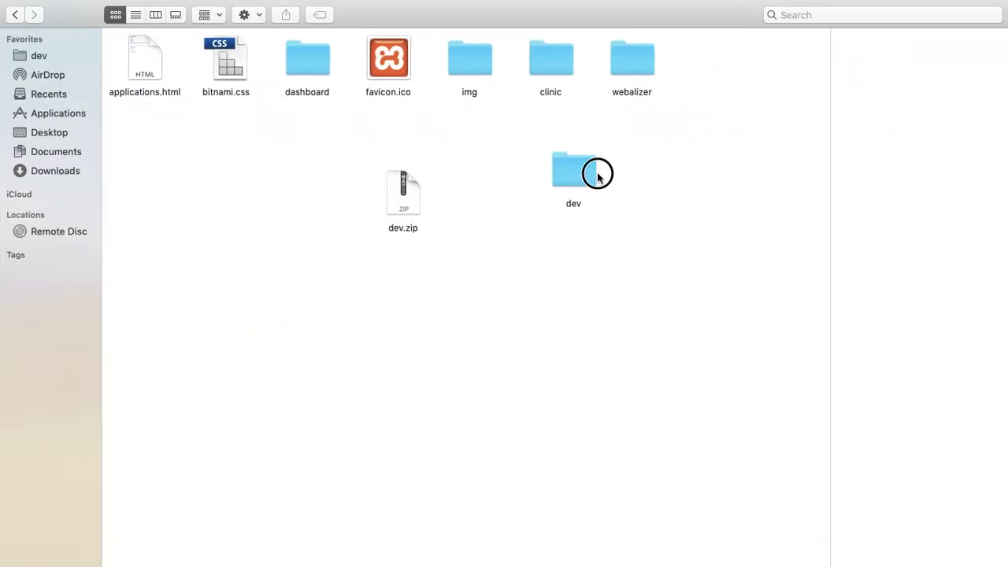
pyautogui.doubleClick(594, 175)
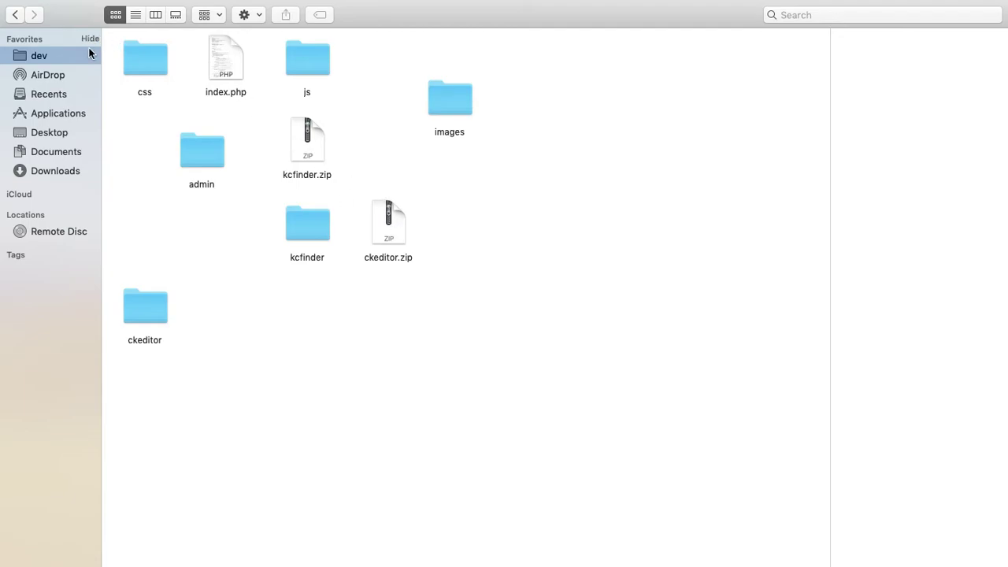
pyautogui.moveTo(481, 520)
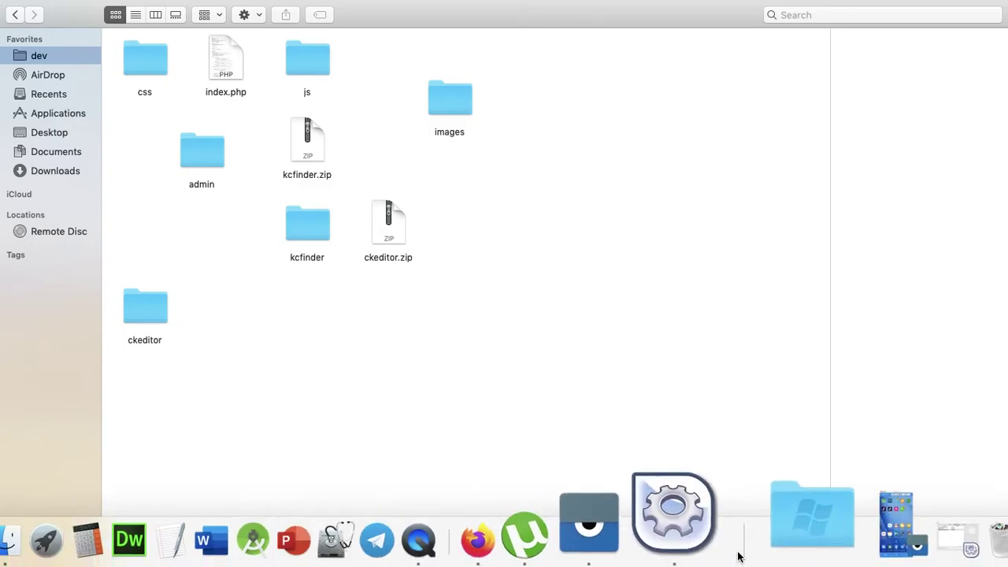
pyautogui.click(603, 522)
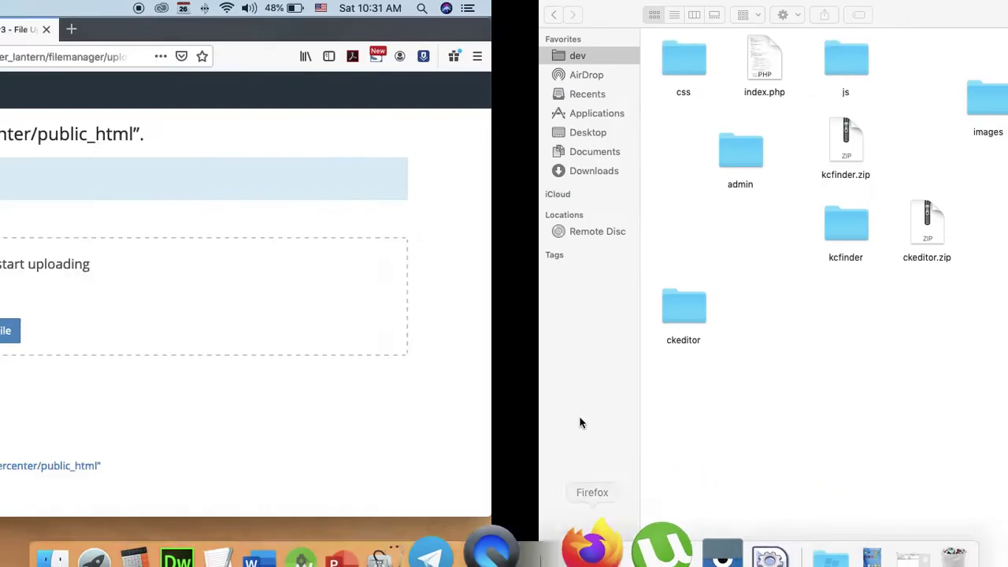
pyautogui.click(437, 398)
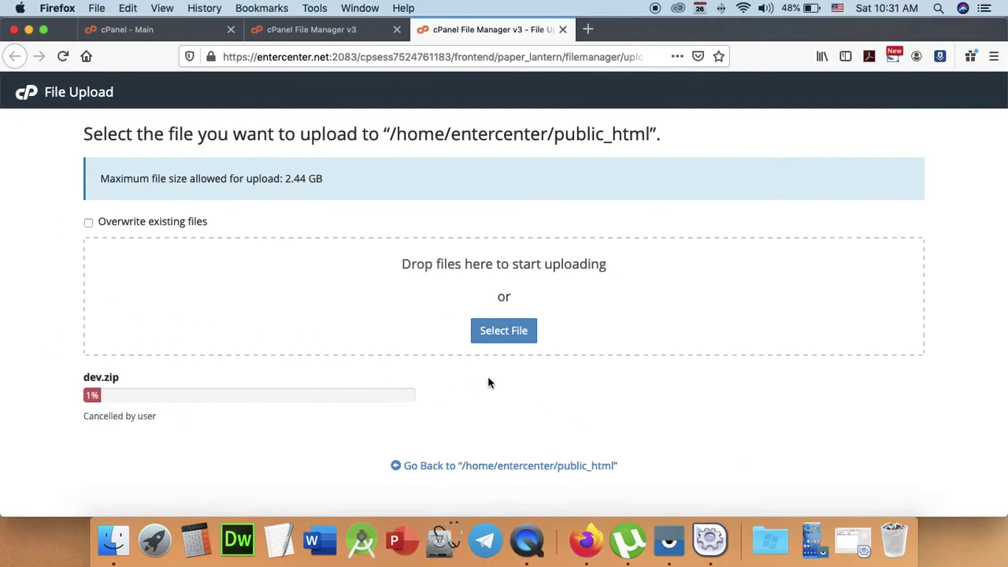
# Switch to Finder and delete kcfinder.zip, ckeditor.zip and the kcfinder and ckeditor folders from the dev folder.
pyautogui.click(117, 543)
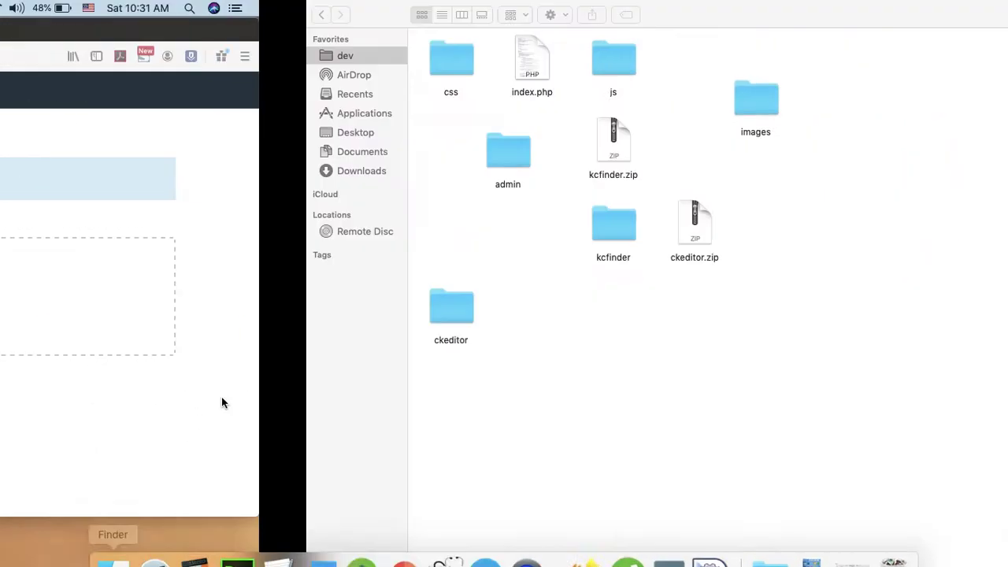
pyautogui.click(307, 159)
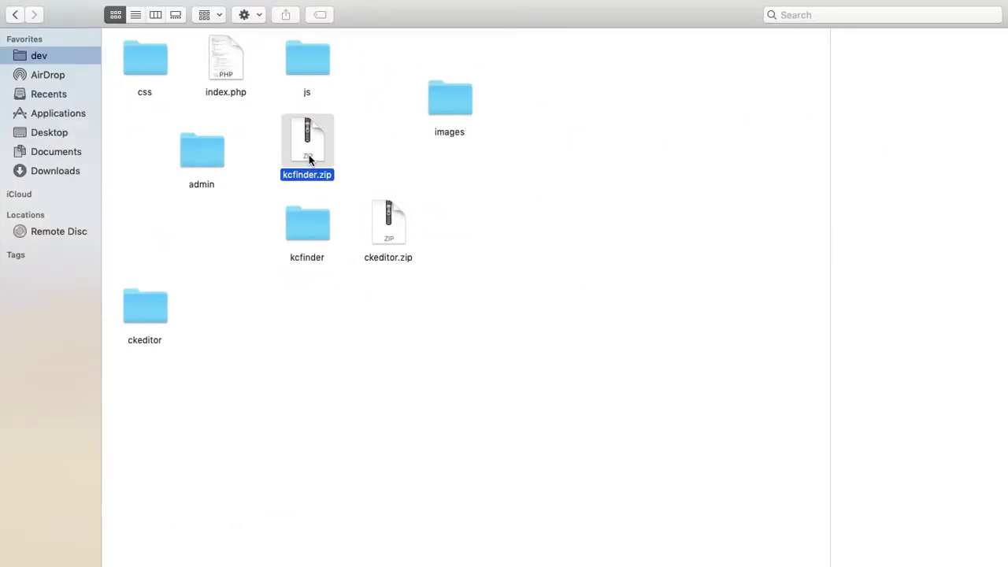
pyautogui.press('super+BackSpace')
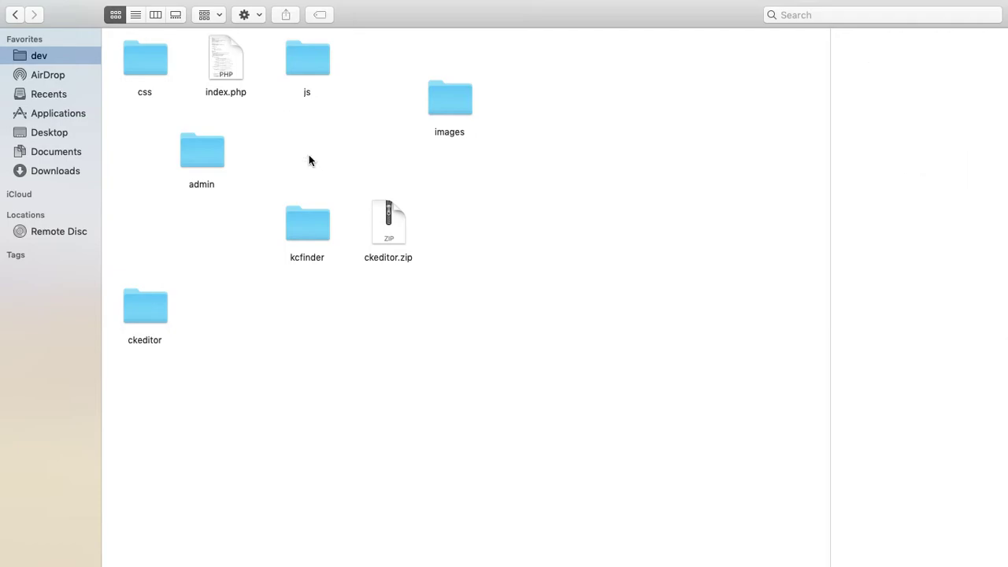
pyautogui.click(381, 223)
pyautogui.press('super+BackSpace')
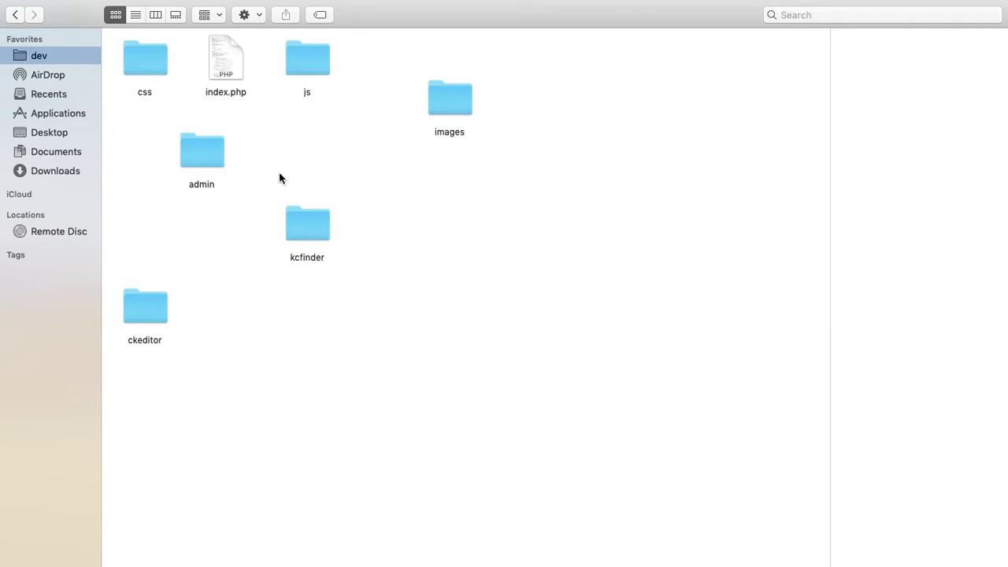
pyautogui.click(321, 228)
pyautogui.press('super+BackSpace')
pyautogui.click(143, 304)
pyautogui.press('super+BackSpace')
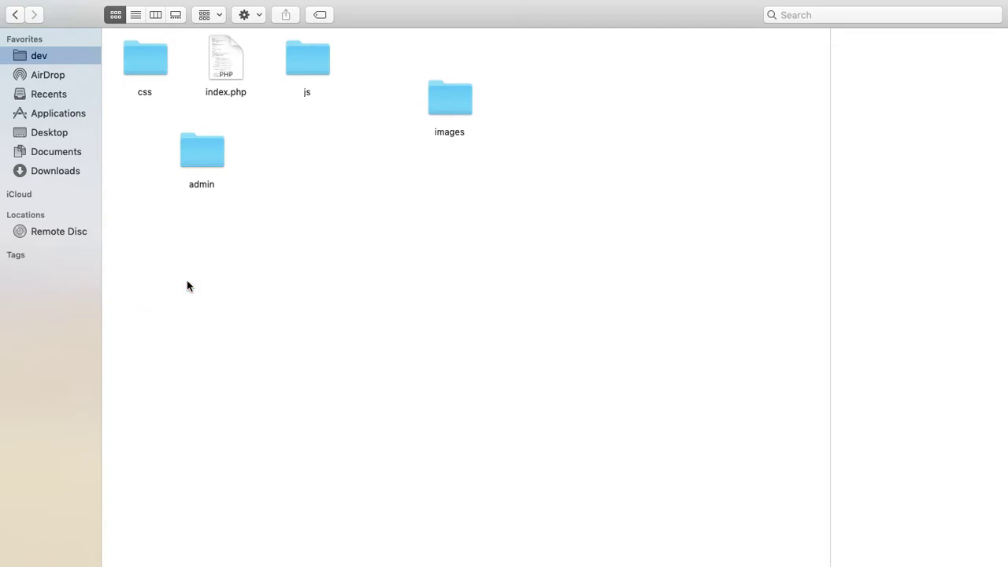
# Delete the old dev.zip from htdocs, compress the dev folder again and move the new archive to the empty area beside the folder.
pyautogui.click(14, 15)
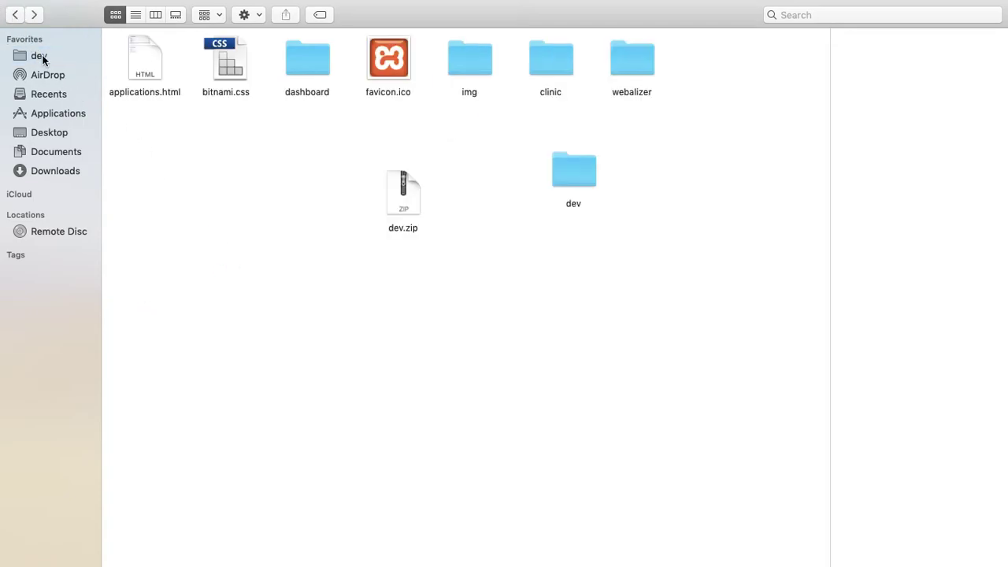
pyautogui.click(406, 187)
pyautogui.press('super+BackSpace')
pyautogui.rightClick(583, 164)
pyautogui.click(621, 243)
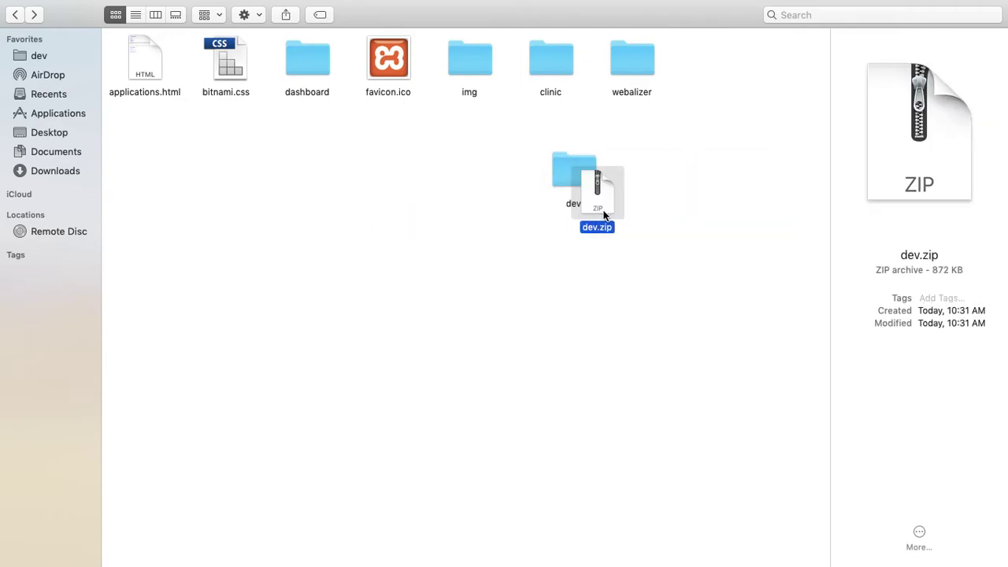
pyautogui.moveTo(605, 214); pyautogui.dragTo(439, 224)
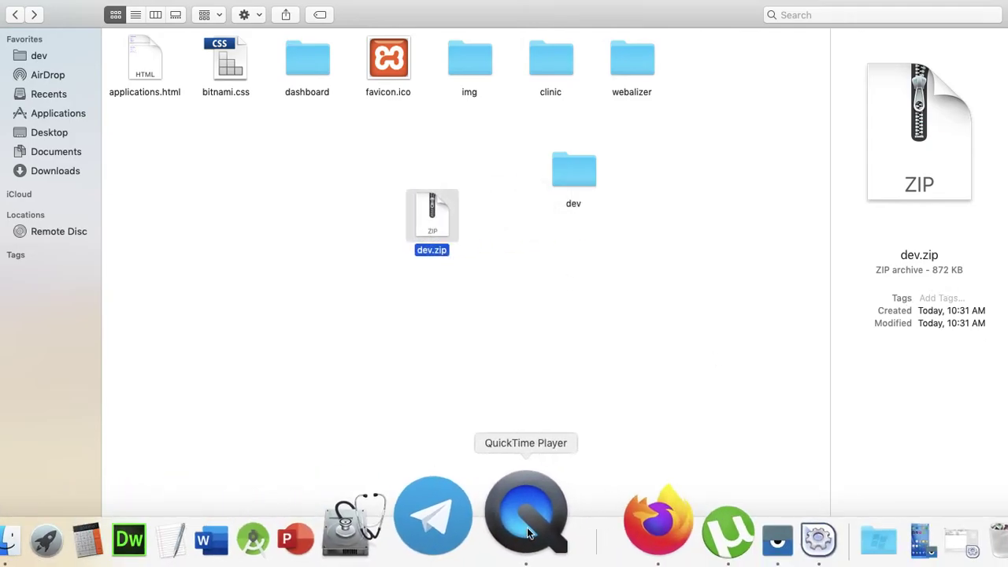
# Switch back to Firefox and upload the new dev.zip to public_html.
pyautogui.click(590, 520)
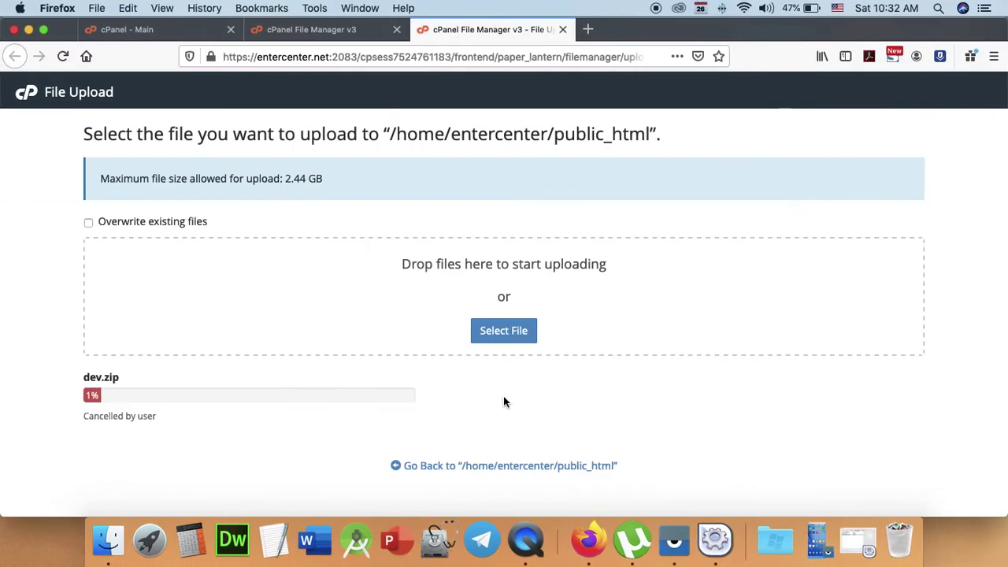
pyautogui.click(503, 330)
pyautogui.click(738, 102)
pyautogui.doubleClick(738, 103)
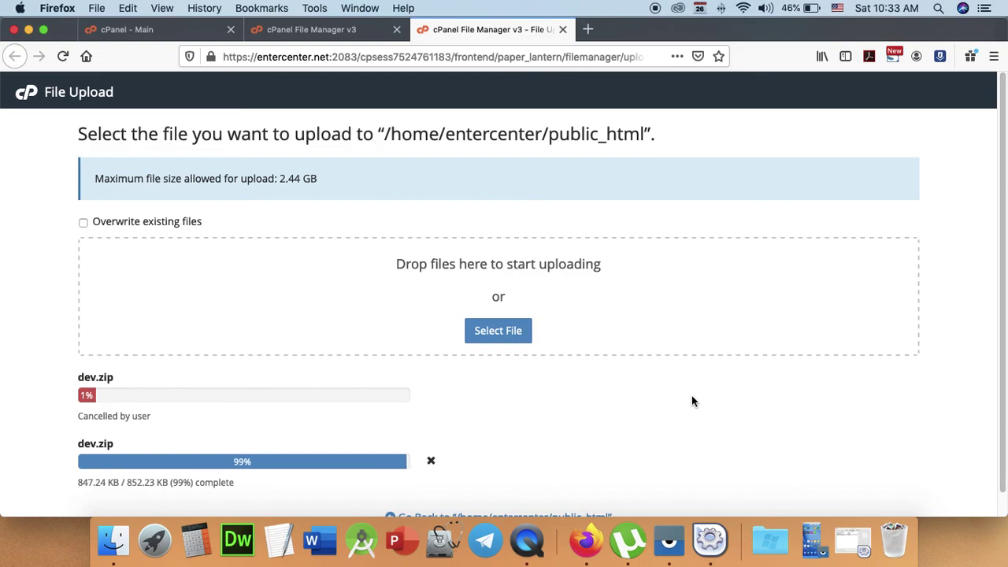
pyautogui.rightClick(527, 540)
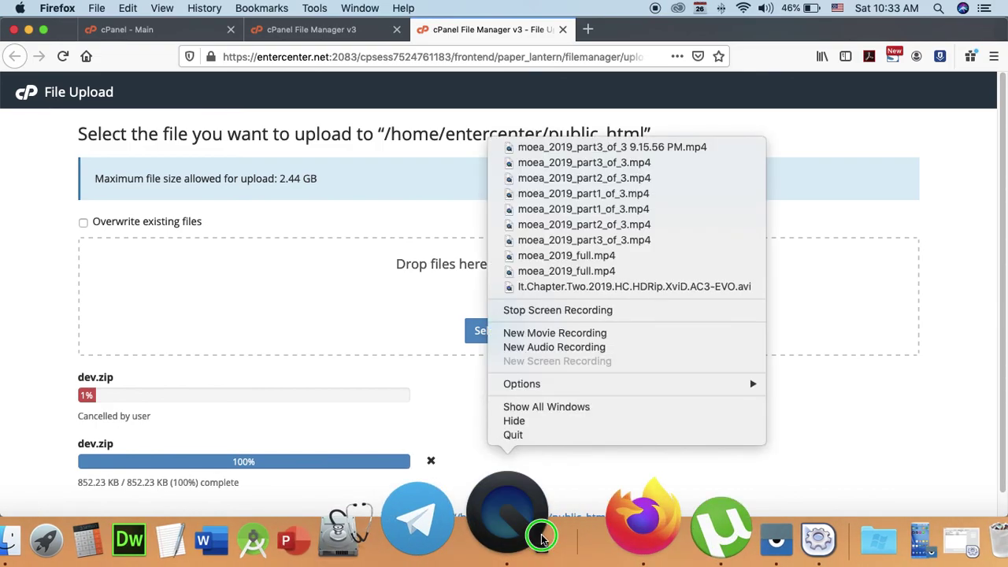